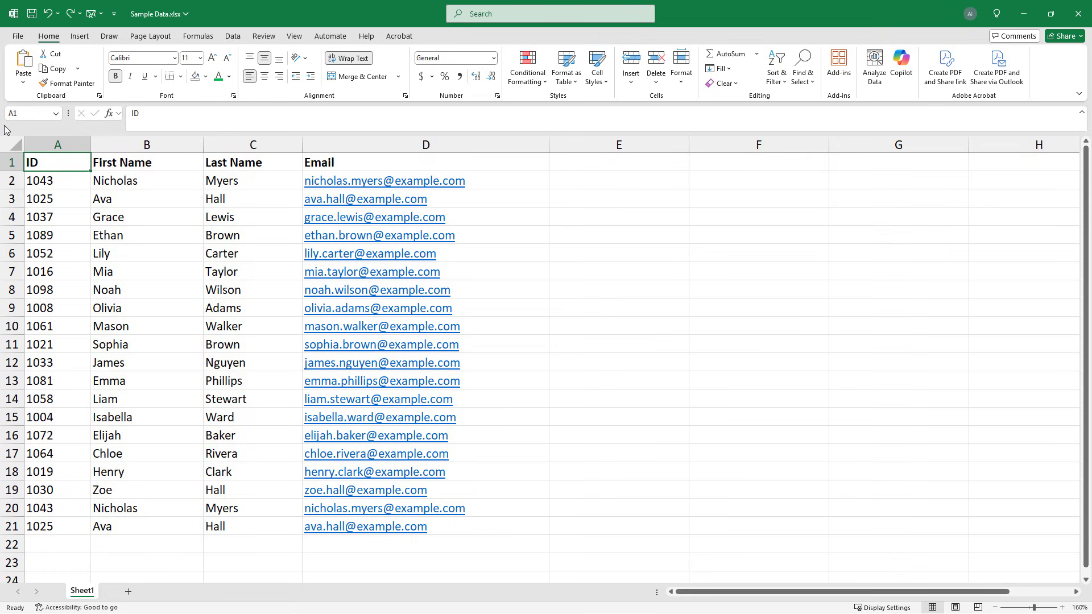
Step: Compare the records in rows 2 and 20 and in rows 3 and 21 for repeated entries
left_click_drag(64, 183, 344, 184)
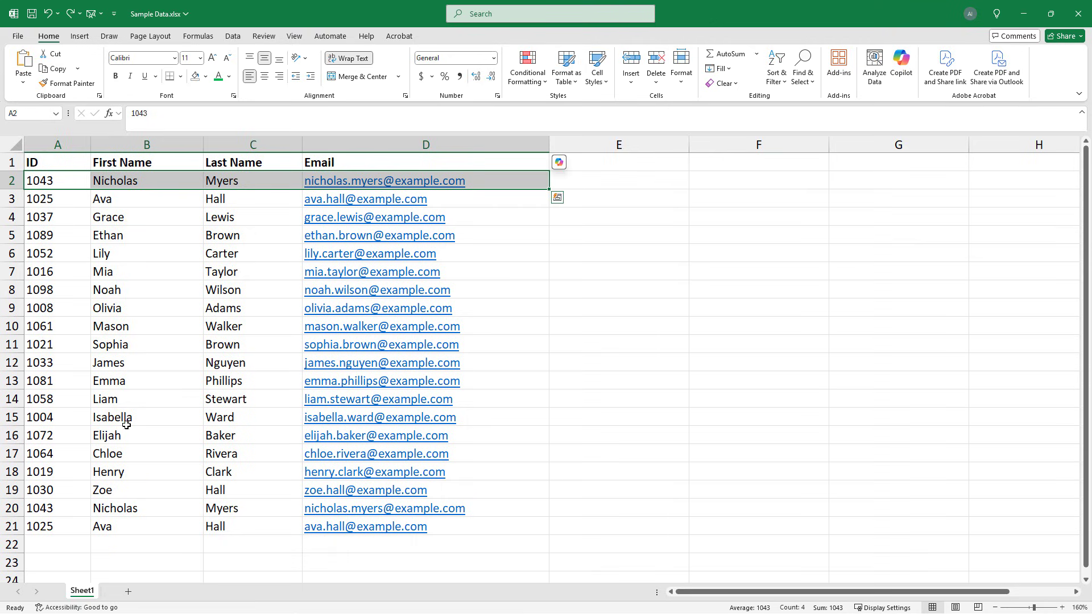
left_click_drag(63, 506, 379, 508)
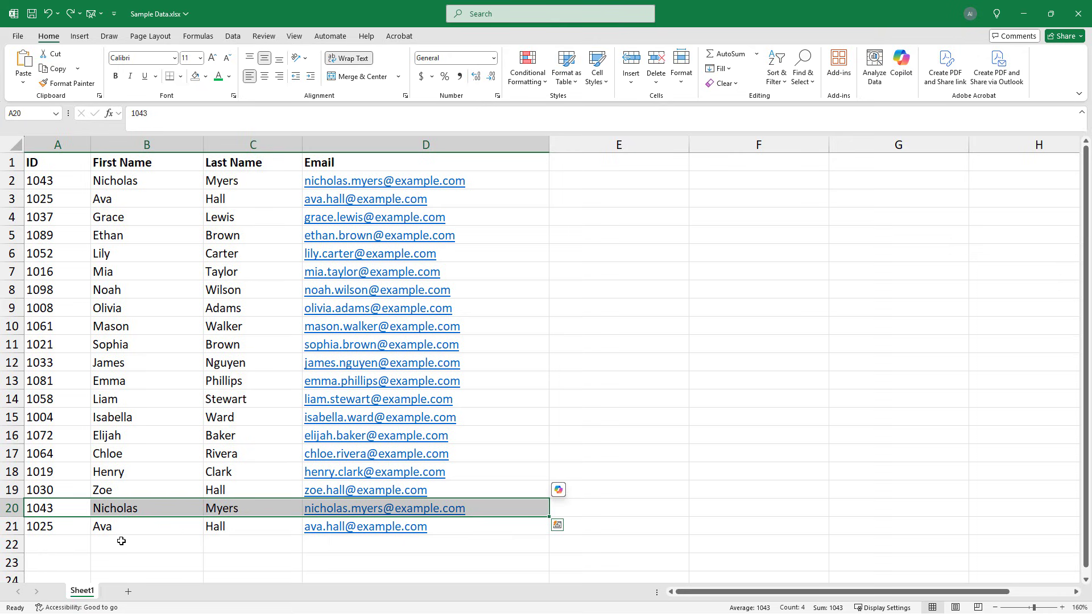
left_click_drag(61, 528, 354, 526)
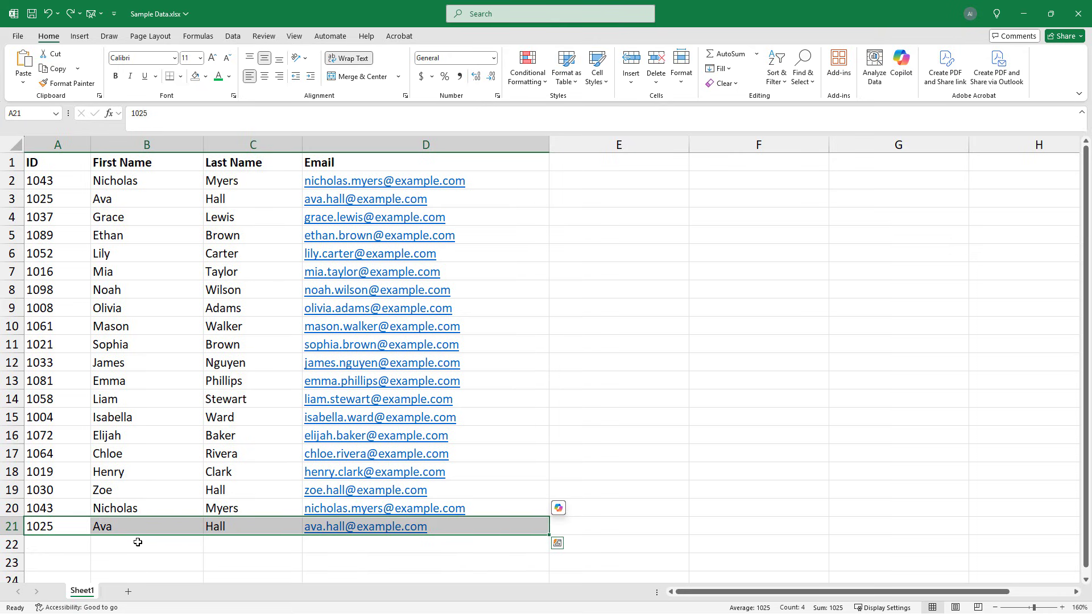
left_click_drag(43, 202, 352, 205)
left_click(54, 163)
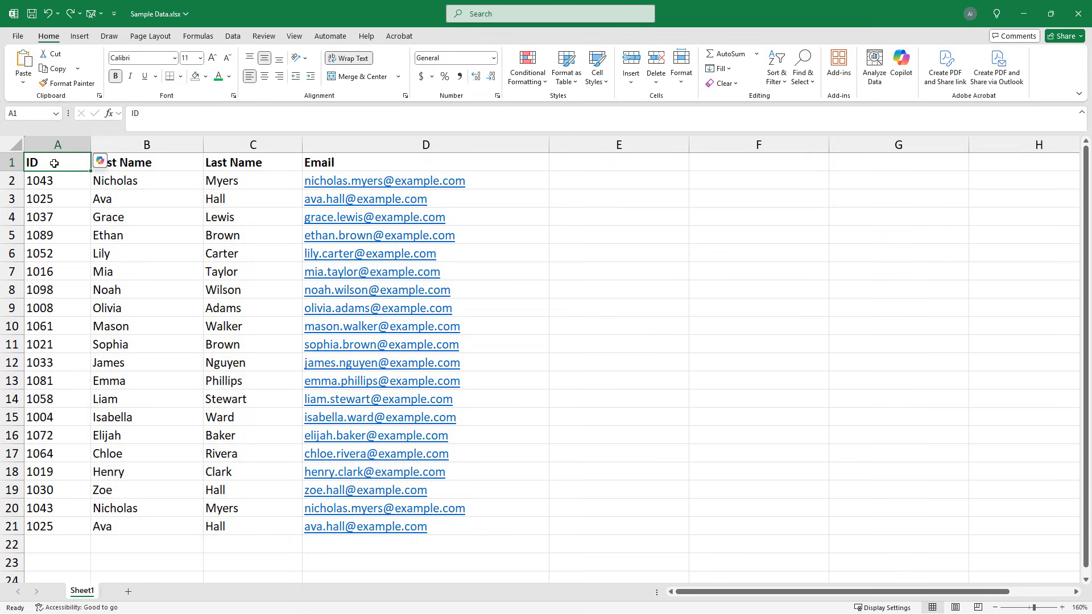
Step: Highlight duplicate values in A2:D21 with conditional formatting, using Light Red Fill with Dark Red Text
left_click_drag(57, 181, 453, 526)
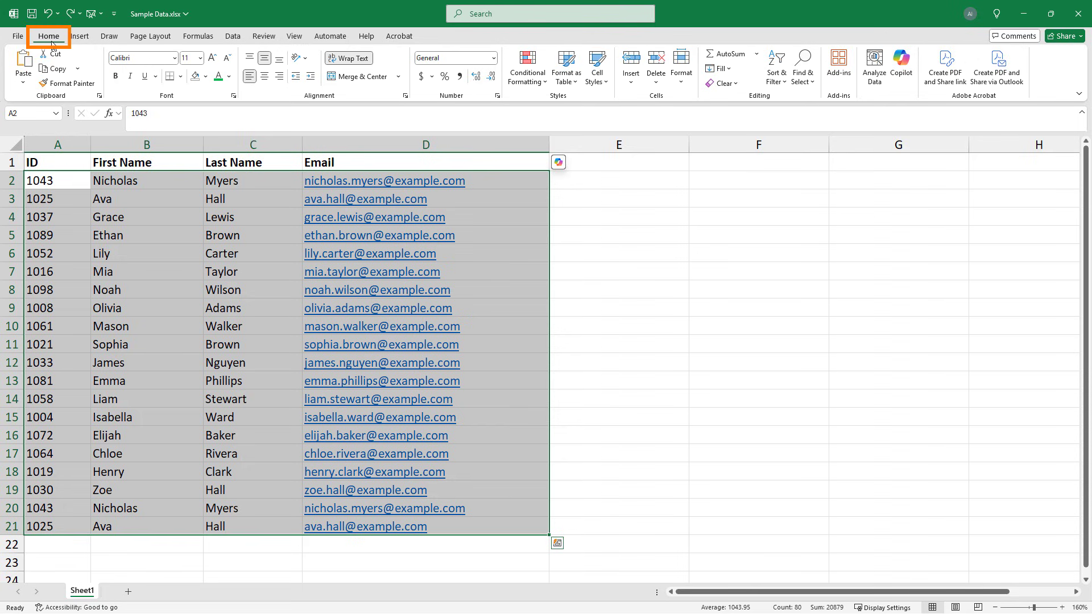
left_click(519, 84)
mouse_move(544, 107)
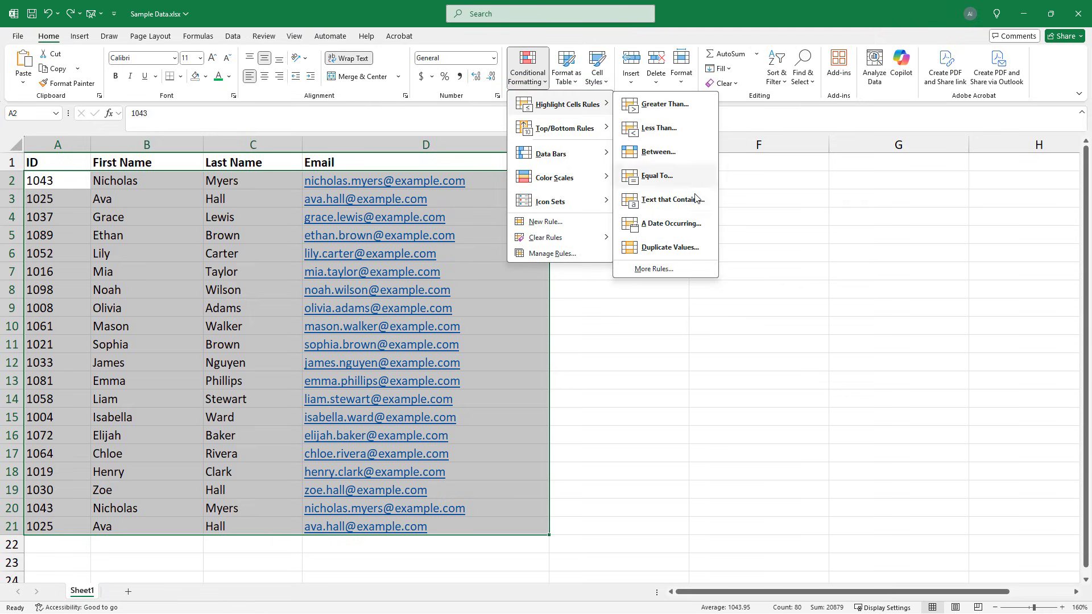
left_click(669, 250)
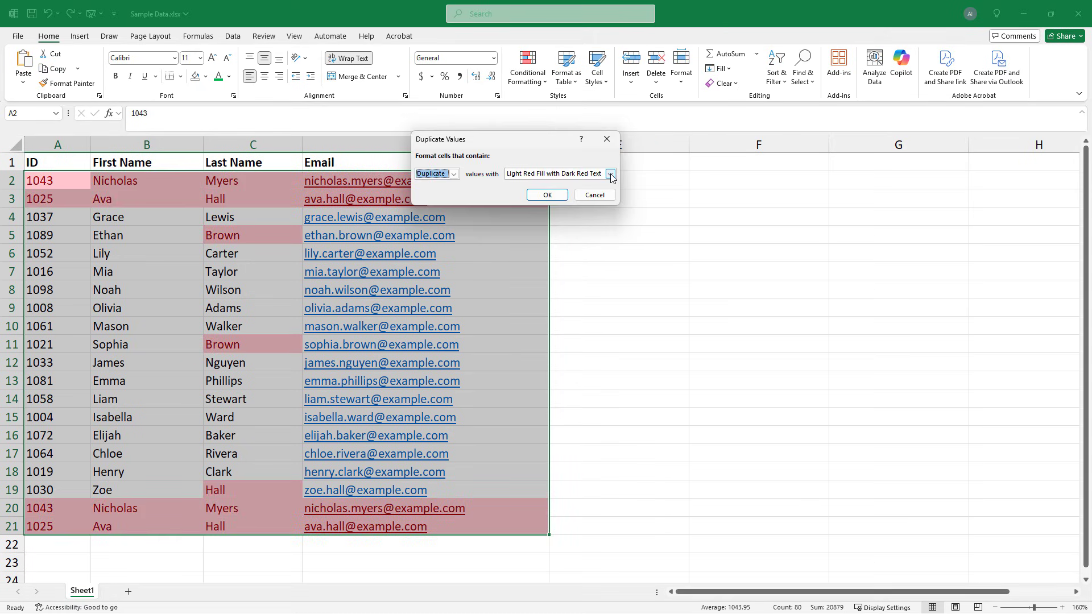
left_click(610, 174)
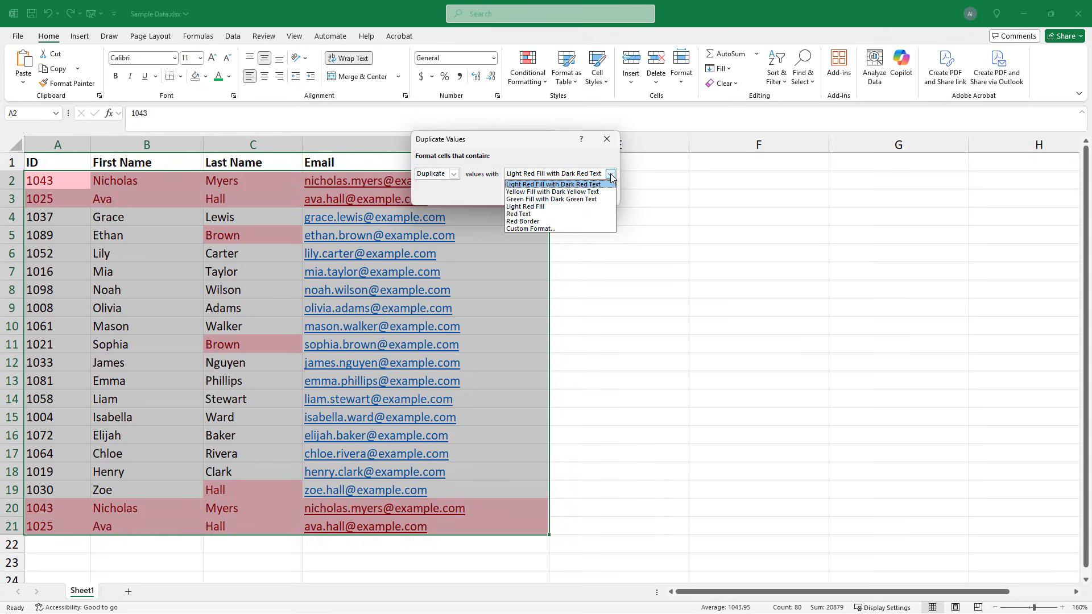
left_click(531, 152)
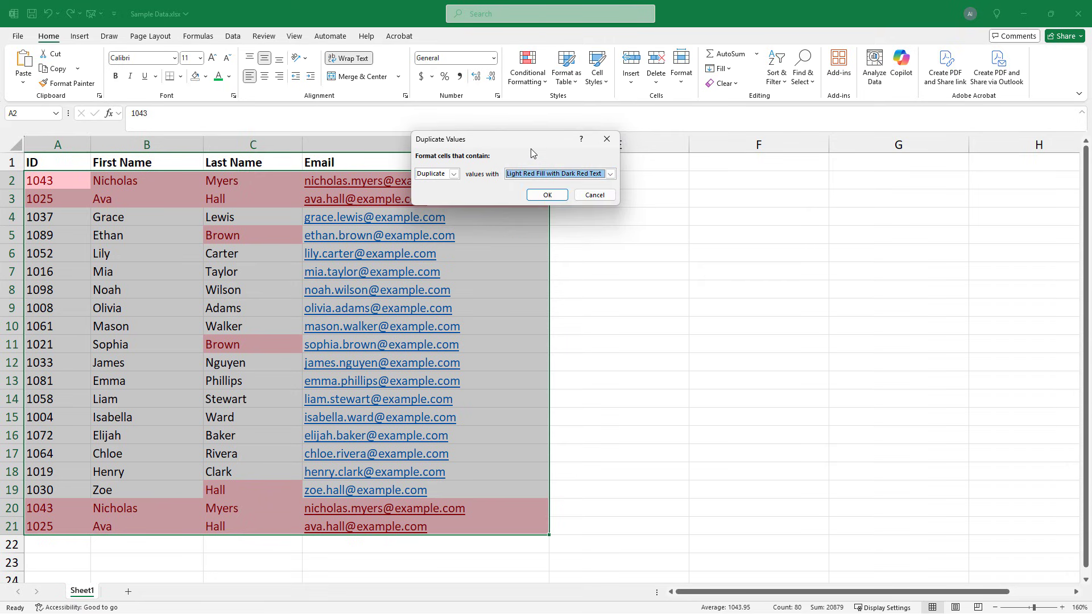
left_click(541, 193)
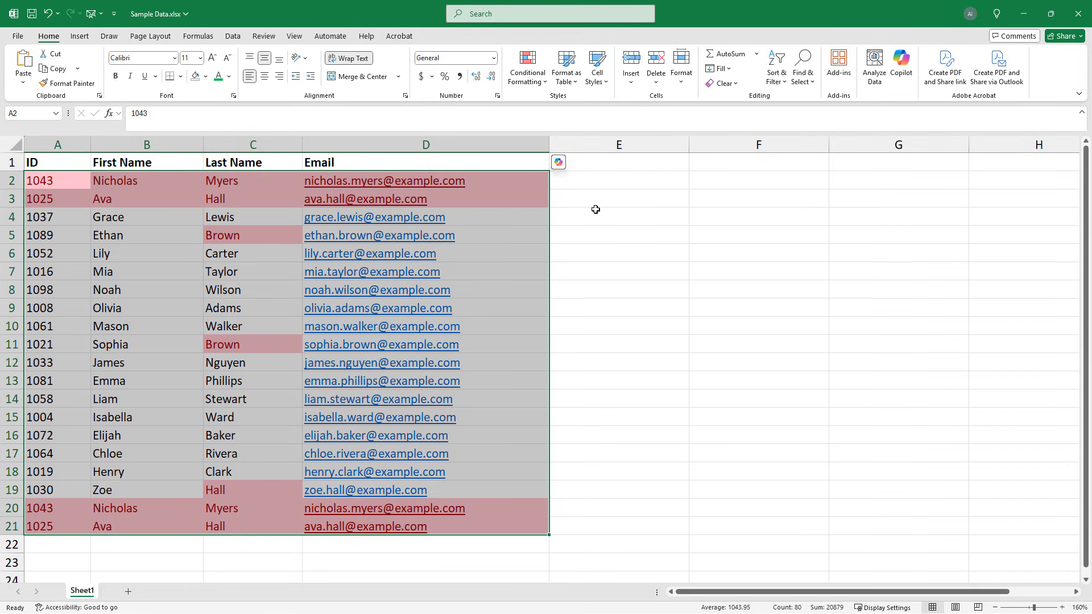
left_click(577, 200)
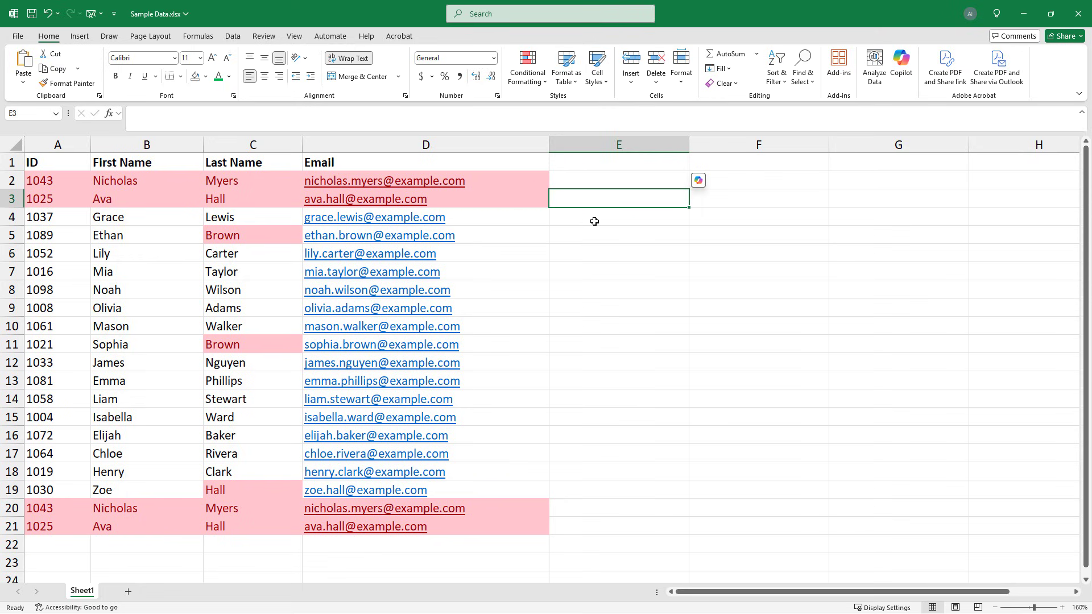
Step: Compare the highlighted last names in C5 and C11 and the full records in rows 2 and 20
left_click(241, 234)
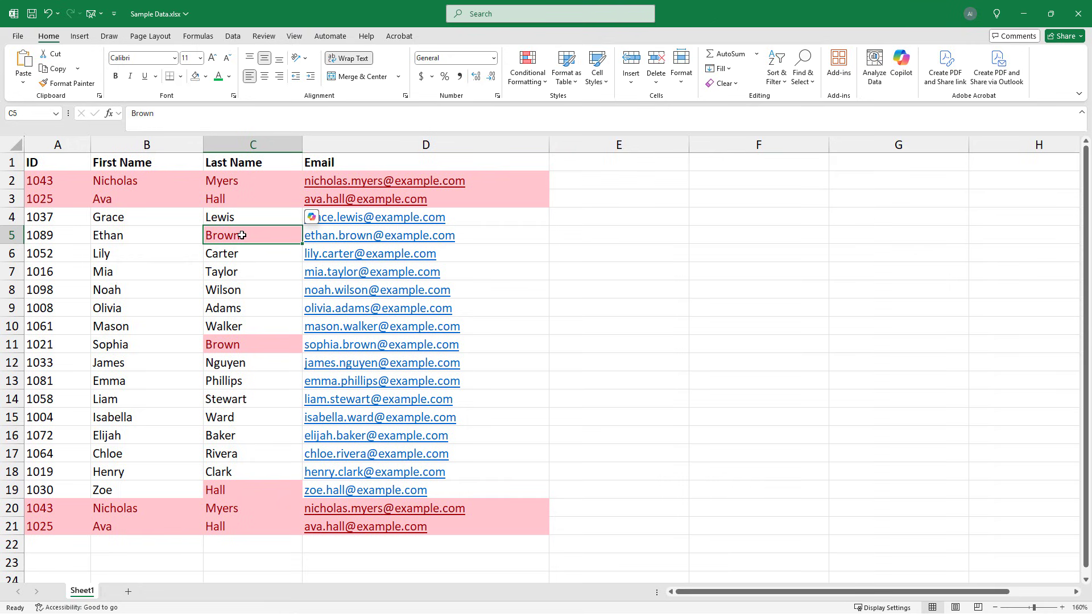
left_click(251, 346)
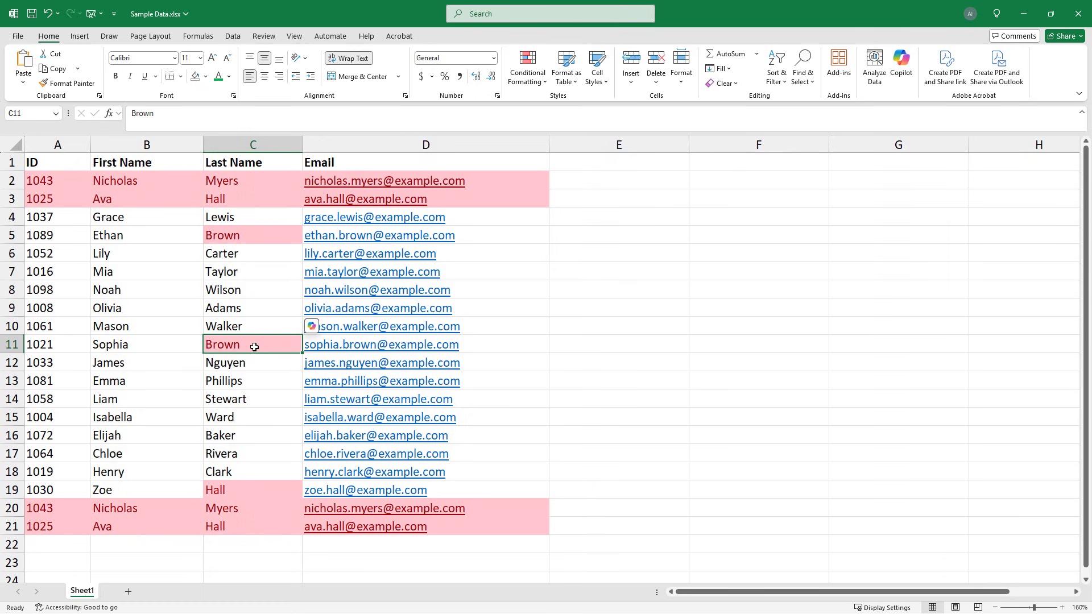
left_click(231, 37)
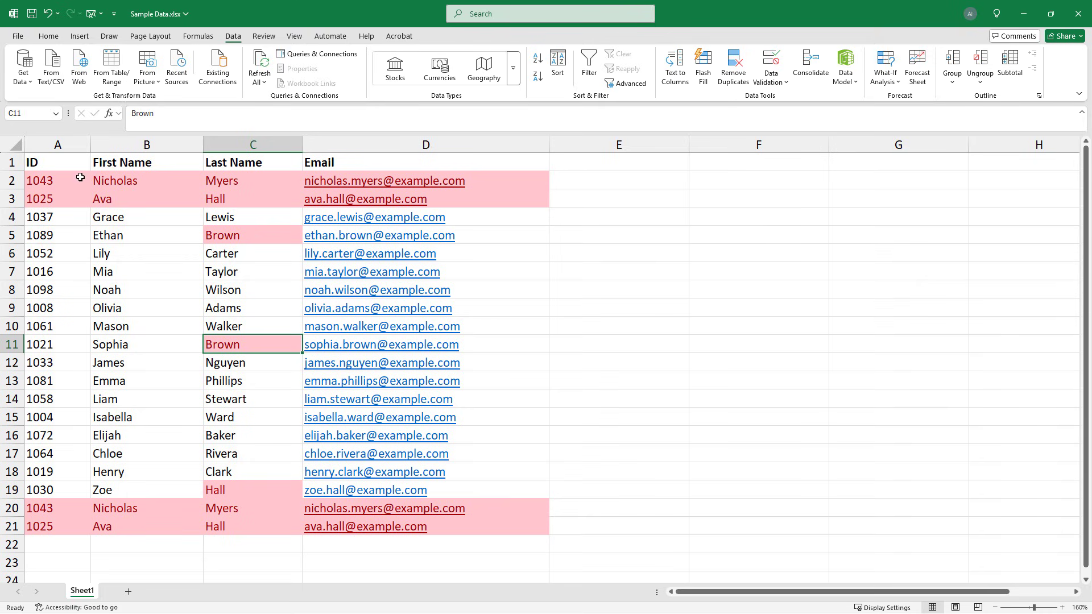
left_click_drag(80, 179, 353, 181)
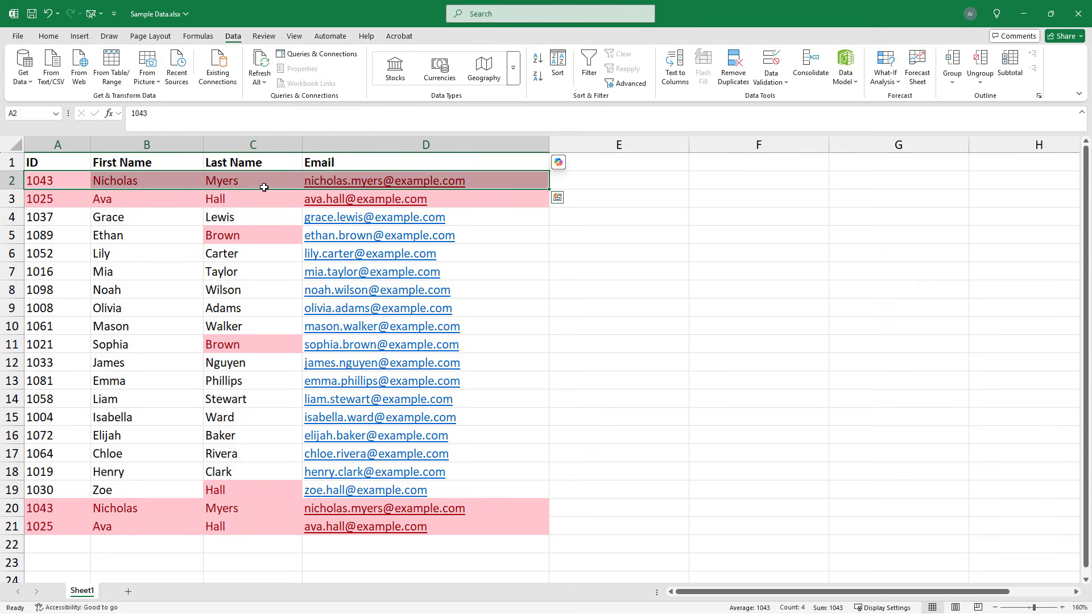
left_click_drag(64, 512, 382, 508)
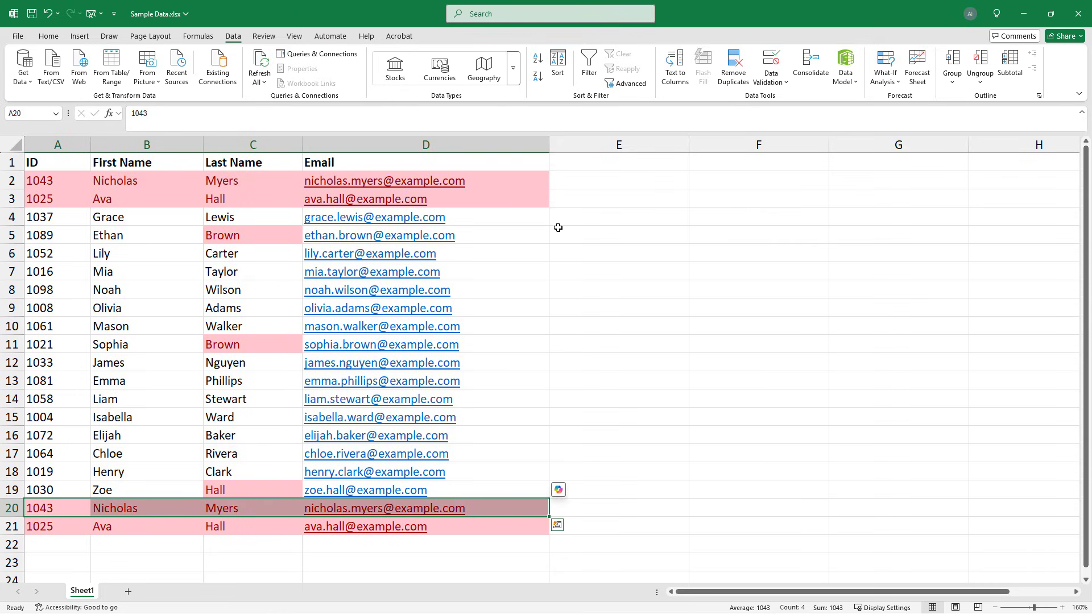
left_click(573, 505)
Step: Remove duplicate rows from the list by comparing only the ID column, excluding First Name, Last Name and Email
left_click(62, 145)
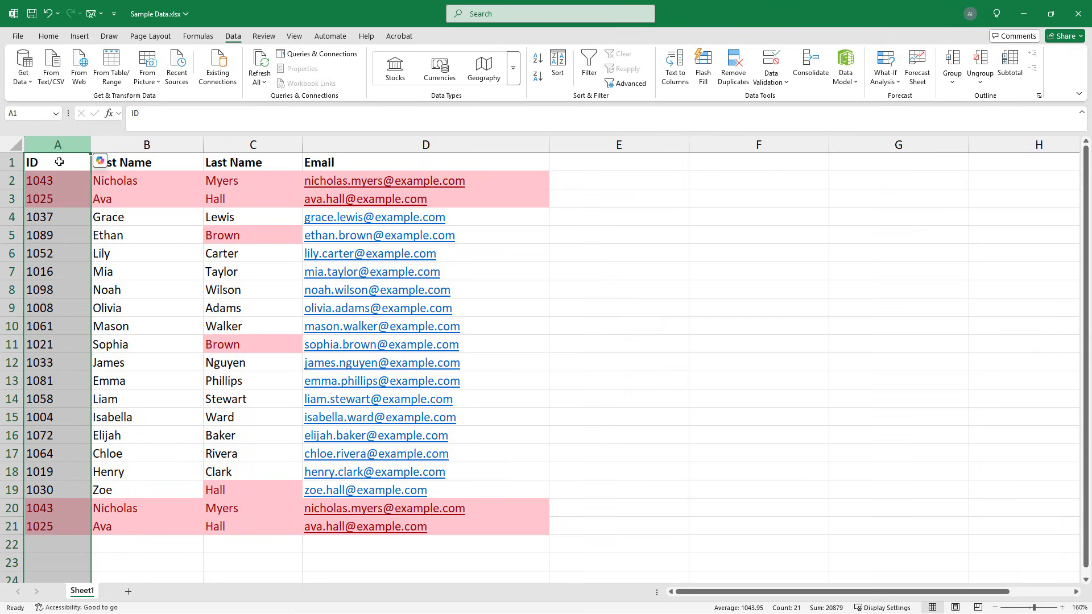
left_click(51, 166)
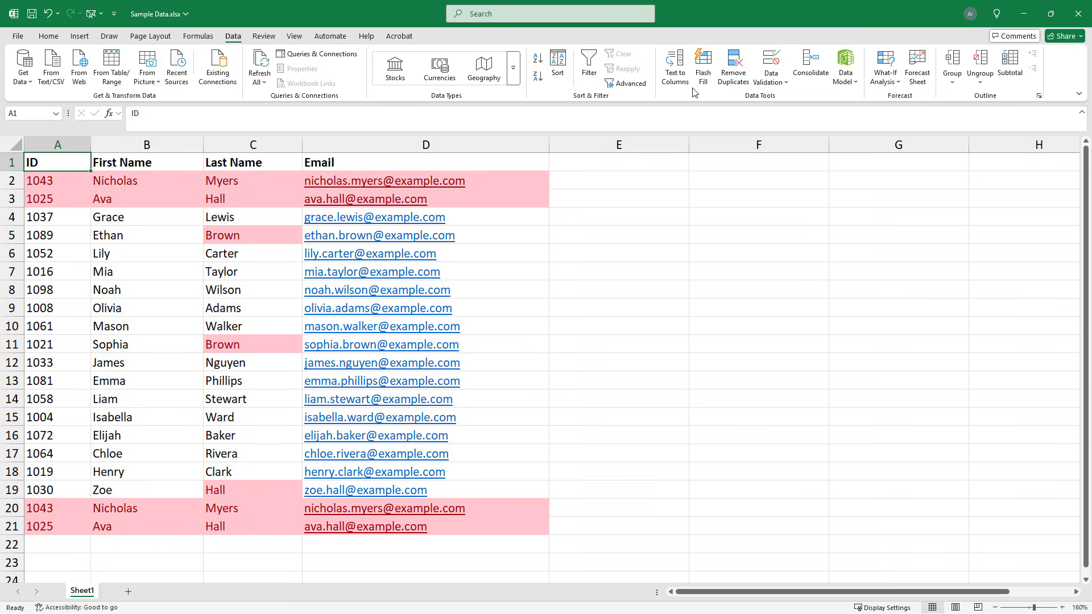
left_click(730, 74)
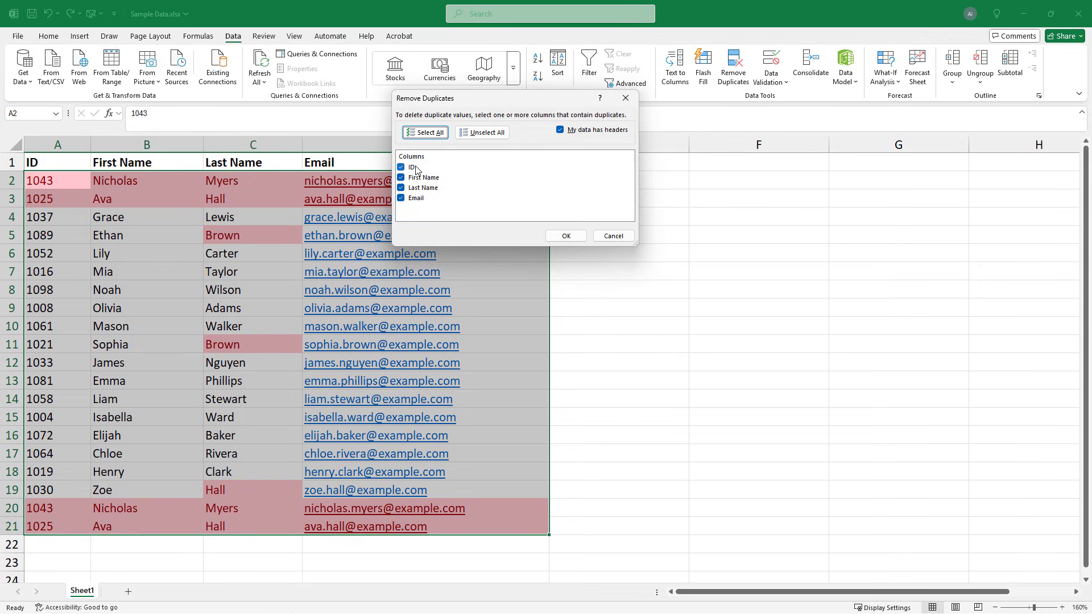
left_click(401, 177)
left_click(401, 188)
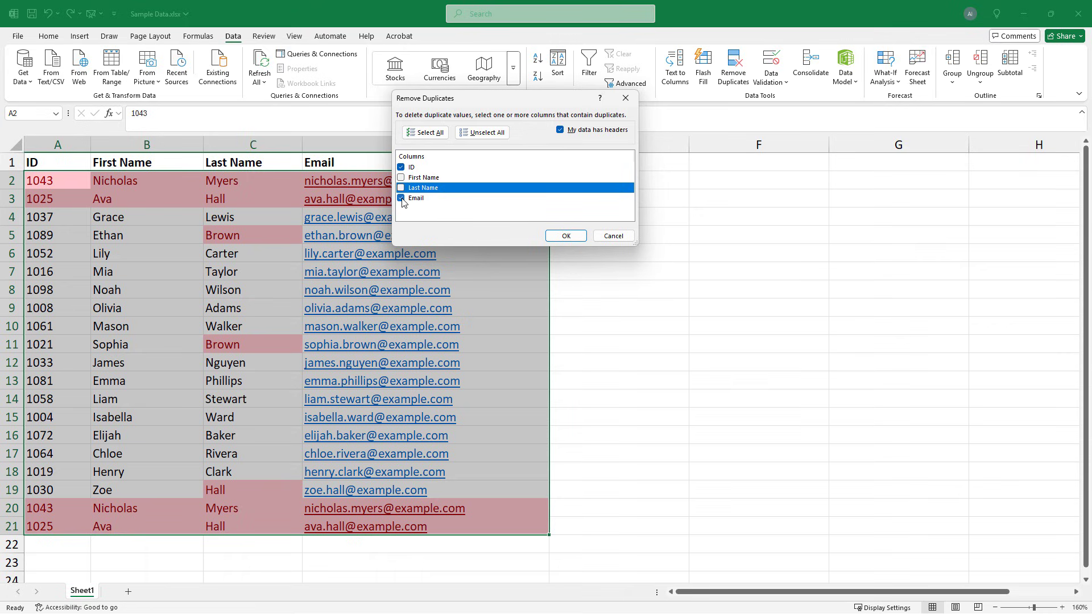
left_click(401, 198)
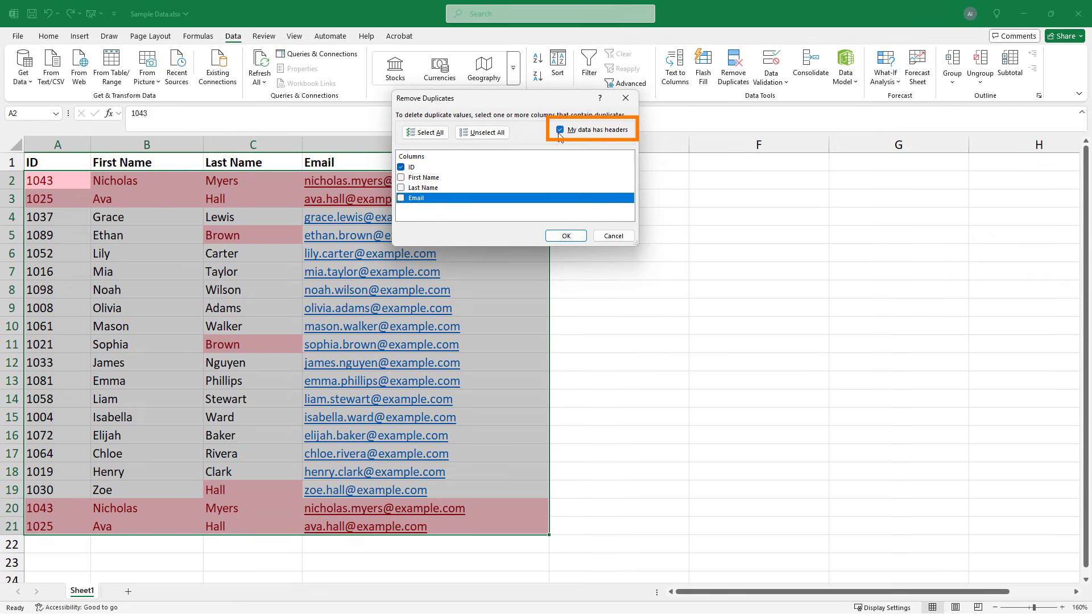
left_click(569, 236)
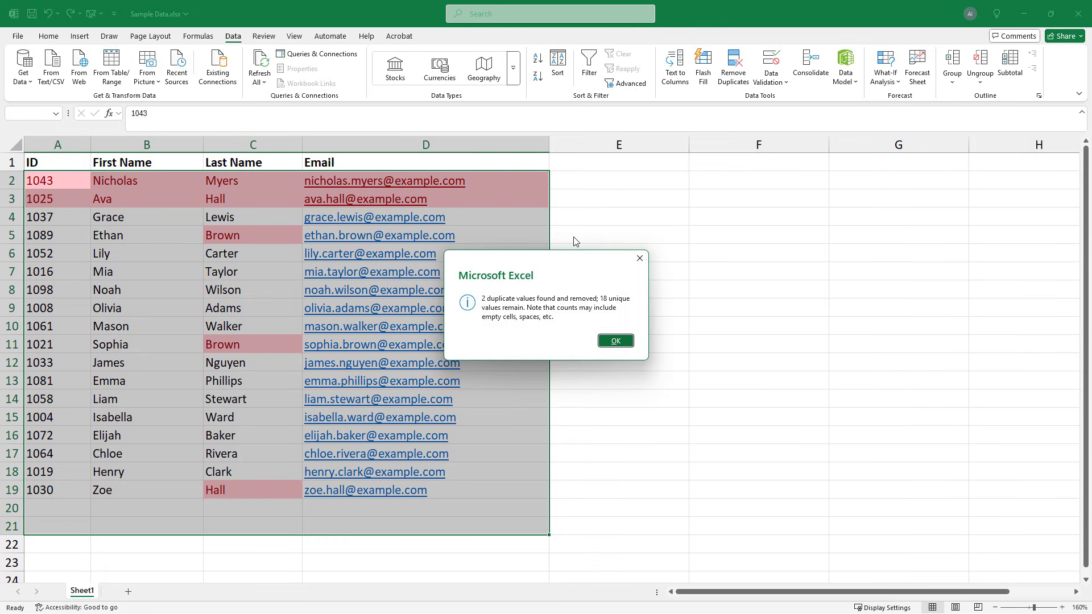
left_click(622, 342)
Step: Examine the end of the list and the Last Name column for cells still highlighted as duplicates
left_click(37, 509)
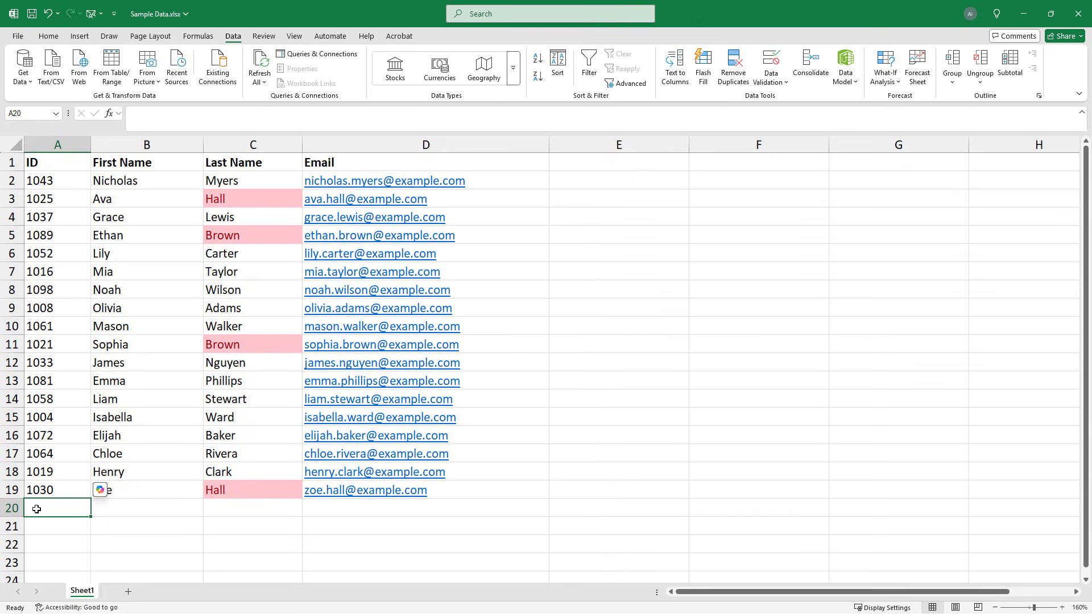
left_click(233, 489)
key("shift+Up")
key("shift+Up")
key("shift+Up")
key("shift+Up")
key("shift+Up")
key("shift+Up")
key("shift+Up")
key("shift+Up")
key("shift+Up")
key("shift+Up")
key("shift+Up")
key("shift+Up")
key("shift+Up")
key("shift+Up")
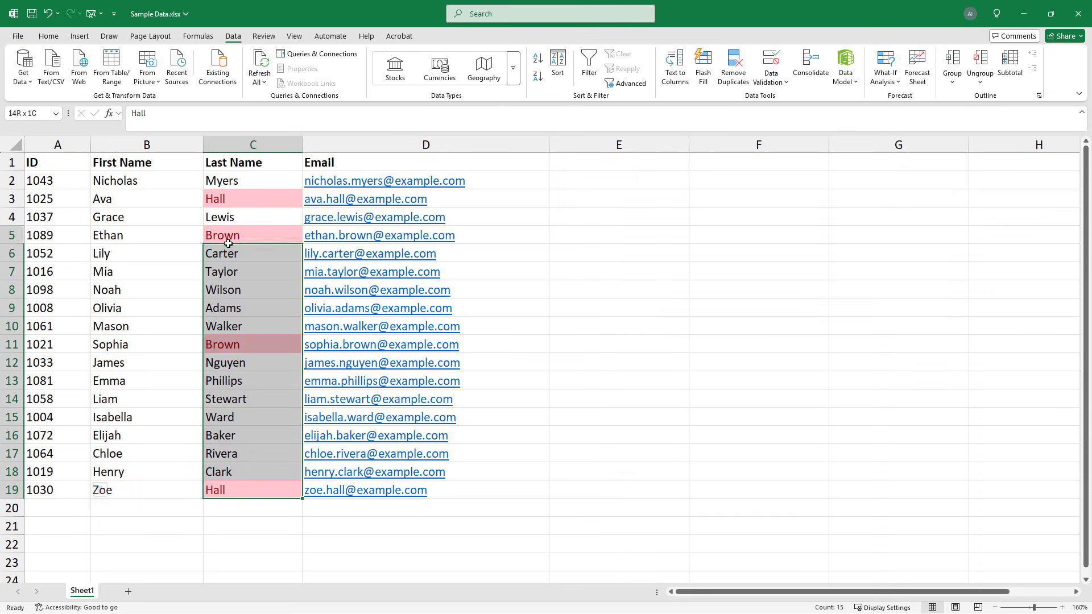
left_click(243, 509)
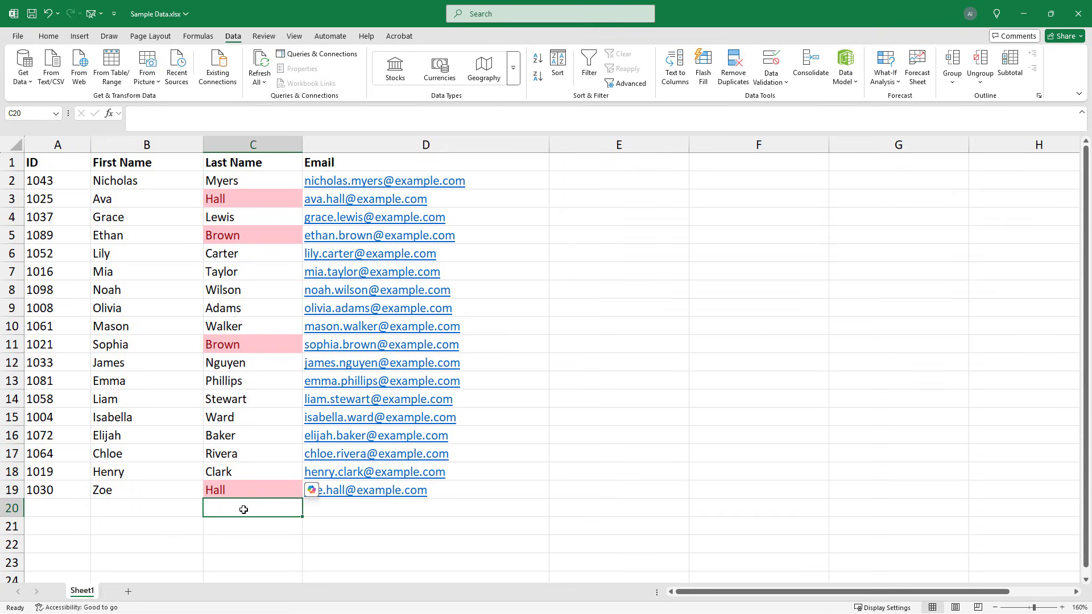